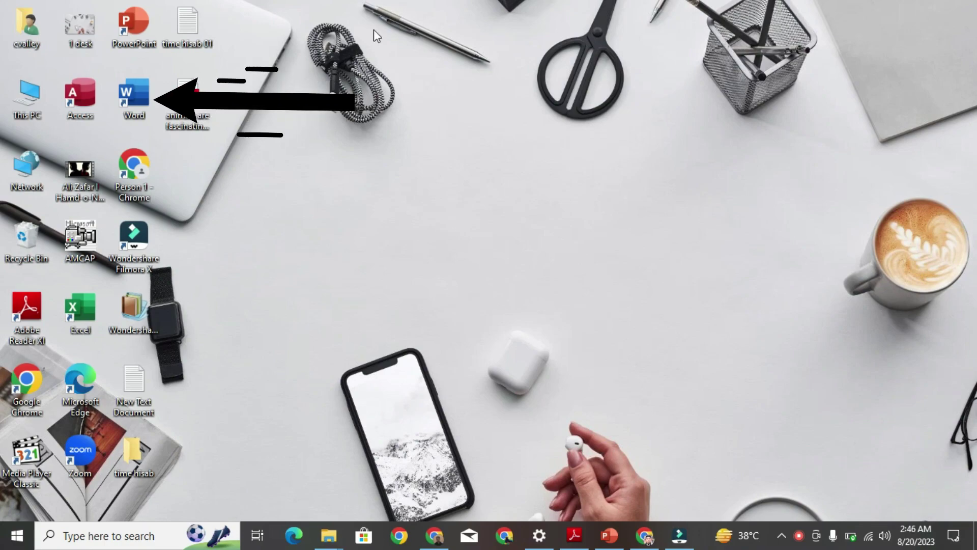
Launch Word from its desktop icon and maximize the start screen window
{"action": "double_click", "coordinate": [134, 100]}
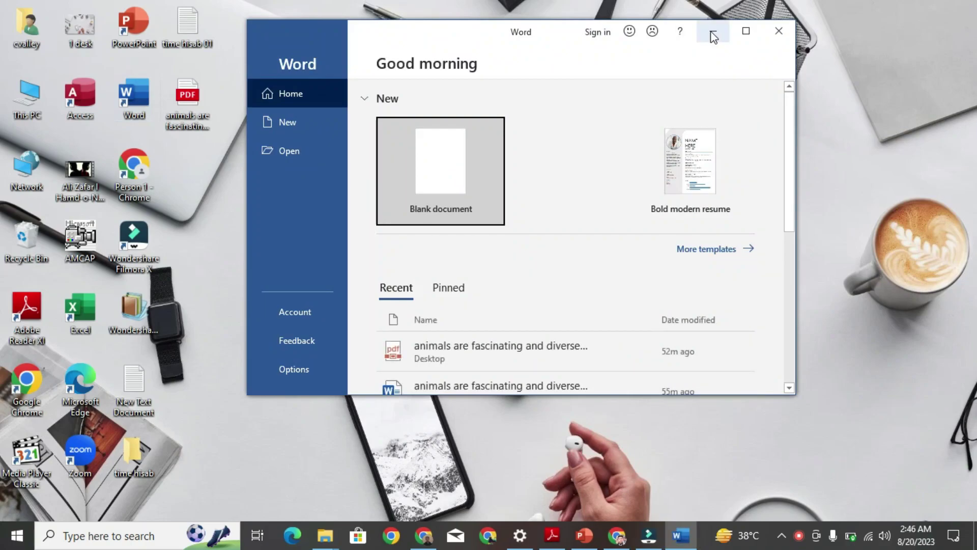
{"action": "left_click", "coordinate": [746, 32]}
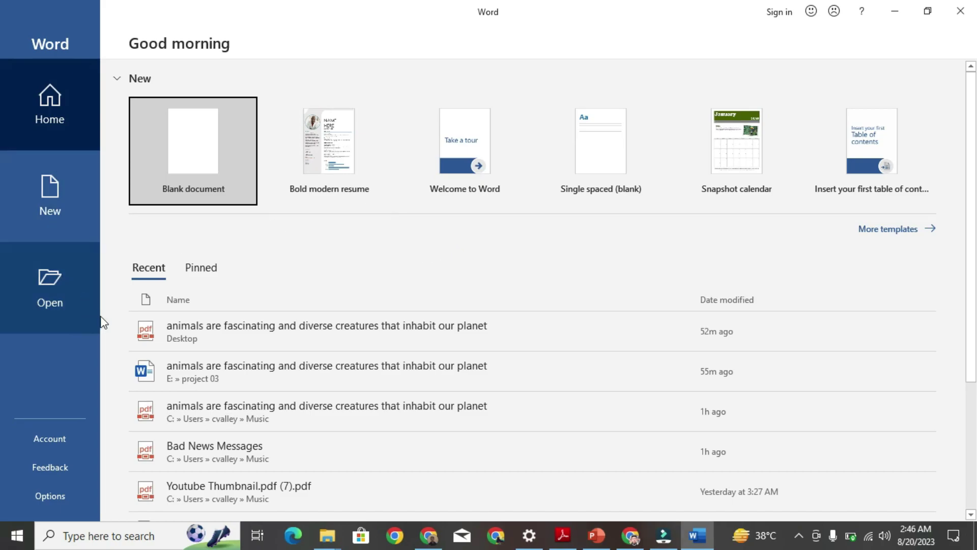
Open the animals PDF from the Desktop through Open > This PC
{"action": "left_click", "coordinate": [70, 314]}
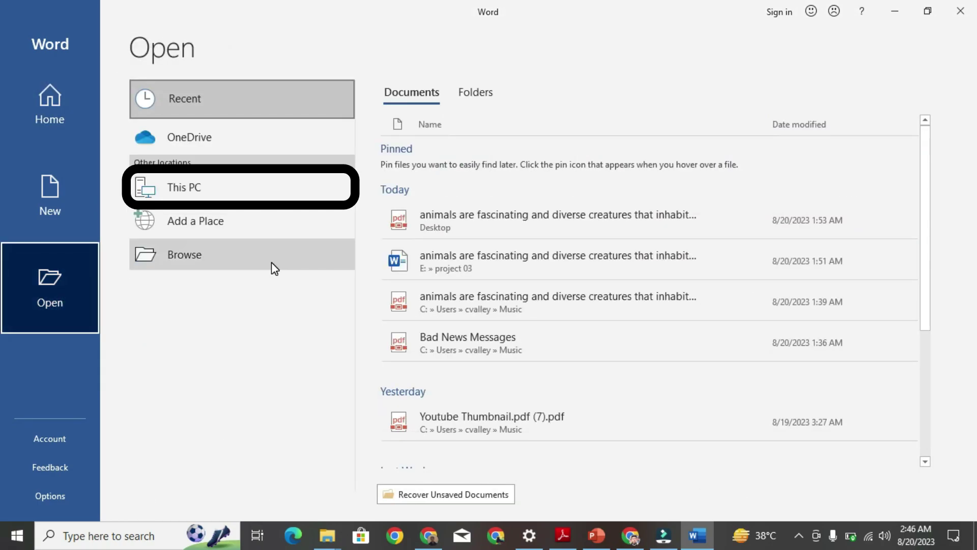
{"action": "left_click", "coordinate": [274, 192]}
{"action": "left_click", "coordinate": [274, 193]}
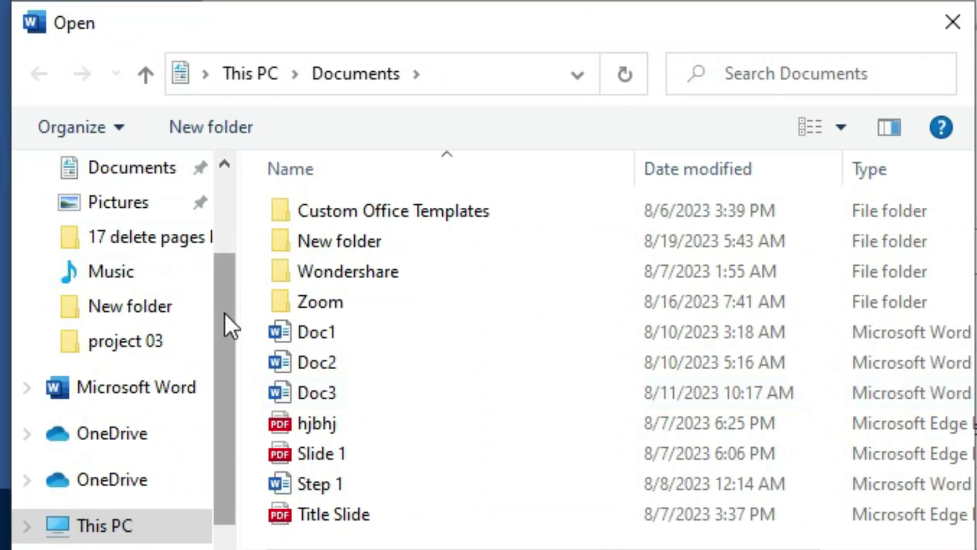
{"action": "left_click_drag", "start_coordinate": [121, 229], "coordinate": [121, 137]}
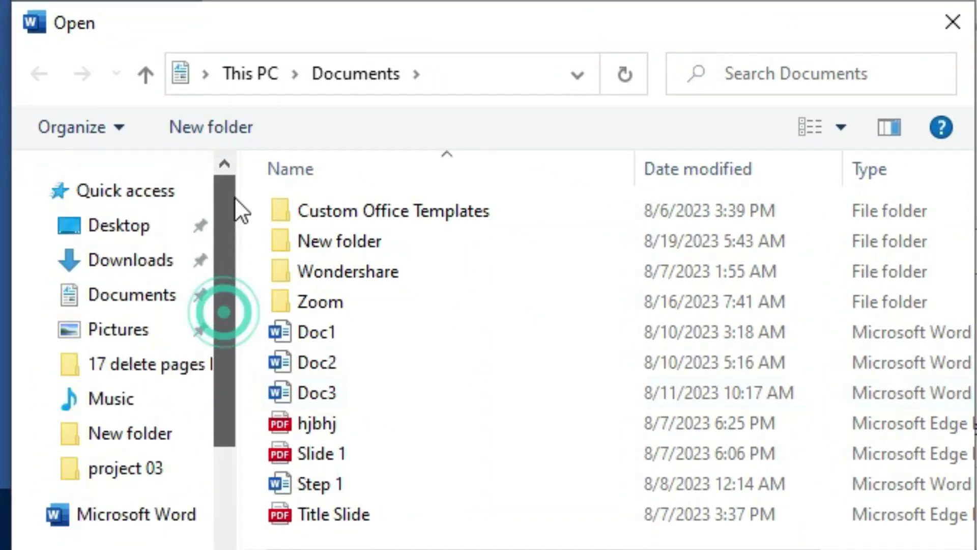
{"action": "left_click", "coordinate": [123, 226]}
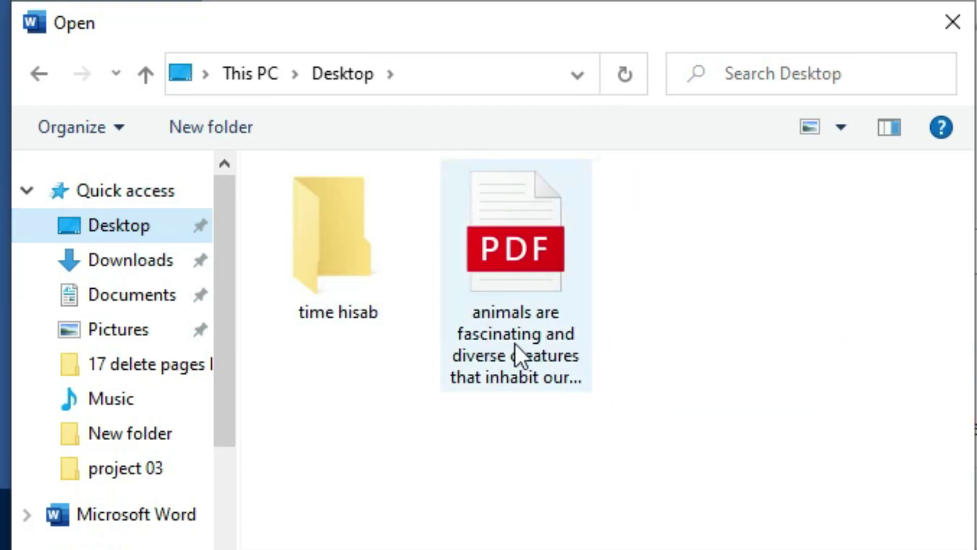
{"action": "mouse_move", "coordinate": [516, 275]}
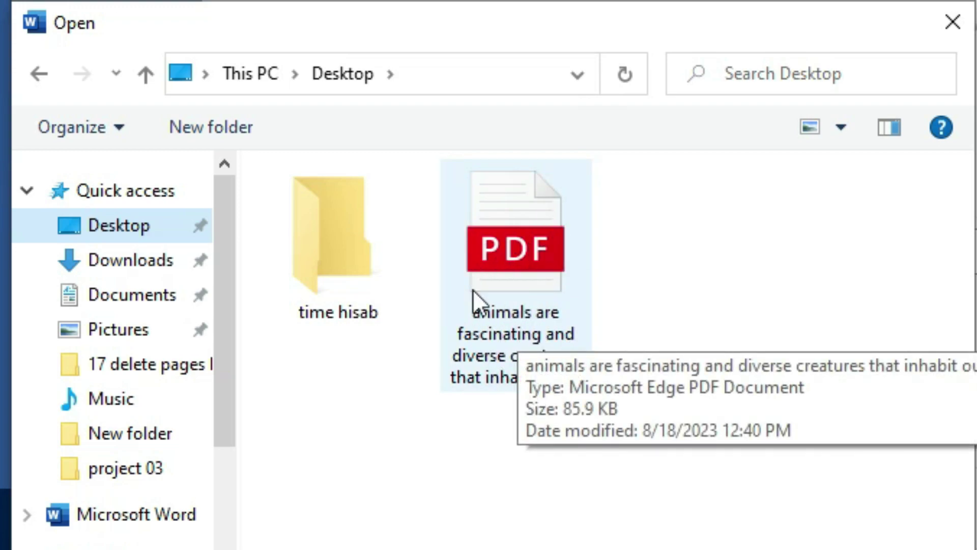
{"action": "double_click", "coordinate": [510, 328]}
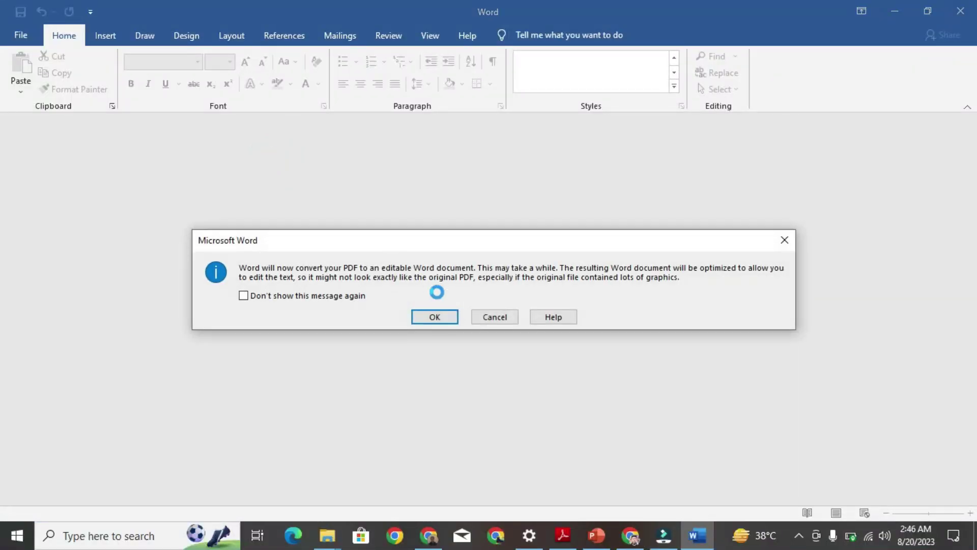
Accept the PDF conversion message and the interactive-features warning
{"action": "left_click", "coordinate": [434, 316]}
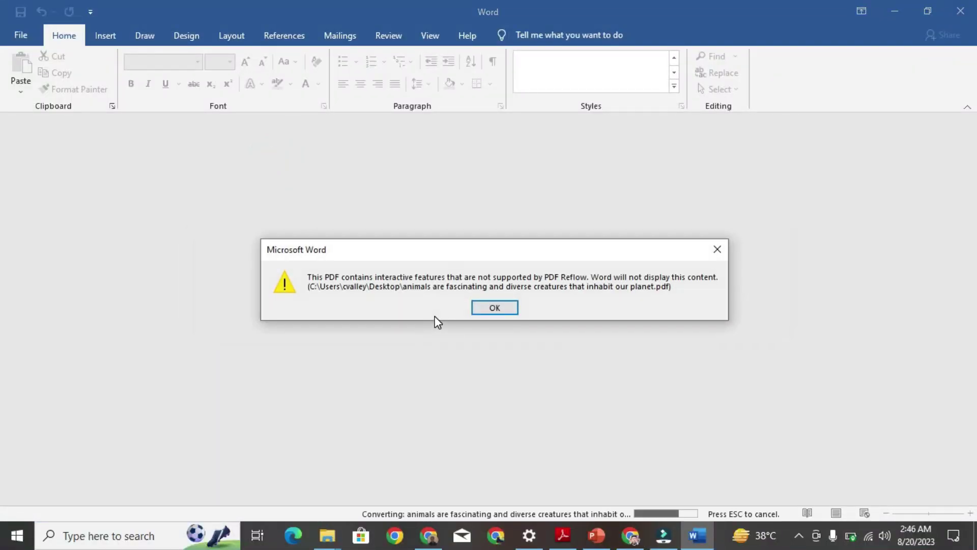
{"action": "left_click", "coordinate": [500, 305]}
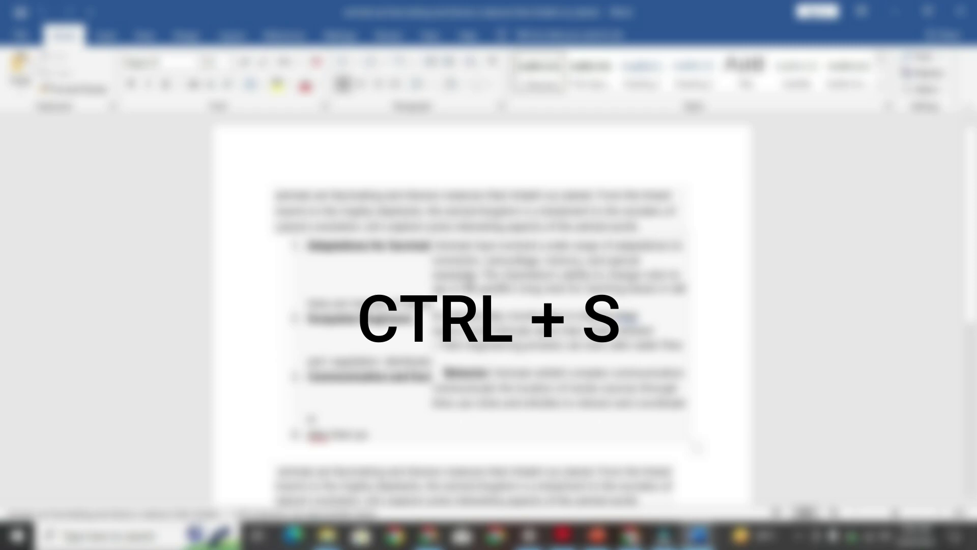
Start a Save As to the Desktop, replacing the file name with 'provrrt'
{"action": "key", "text": "ctrl+s"}
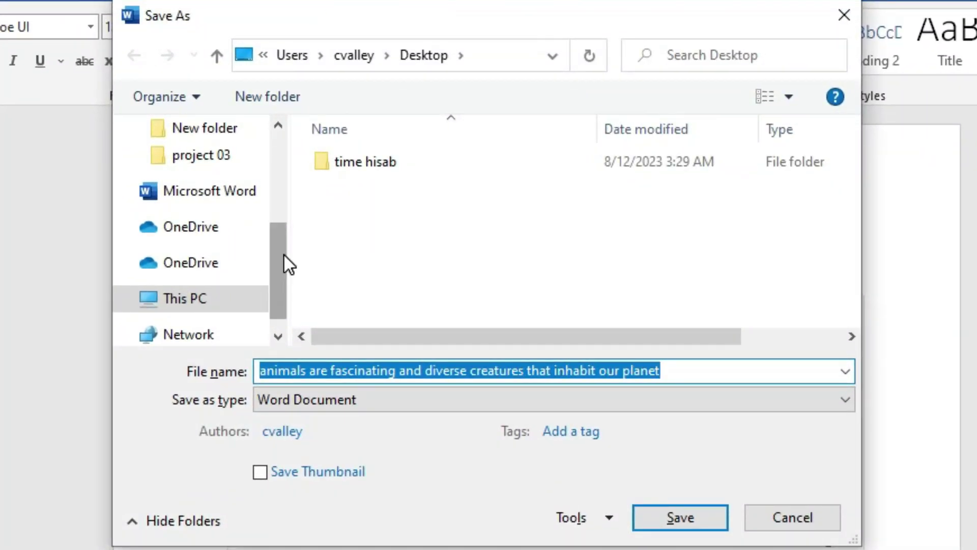
{"action": "left_click_drag", "start_coordinate": [285, 255], "coordinate": [283, 131]}
{"action": "left_click", "coordinate": [196, 173]}
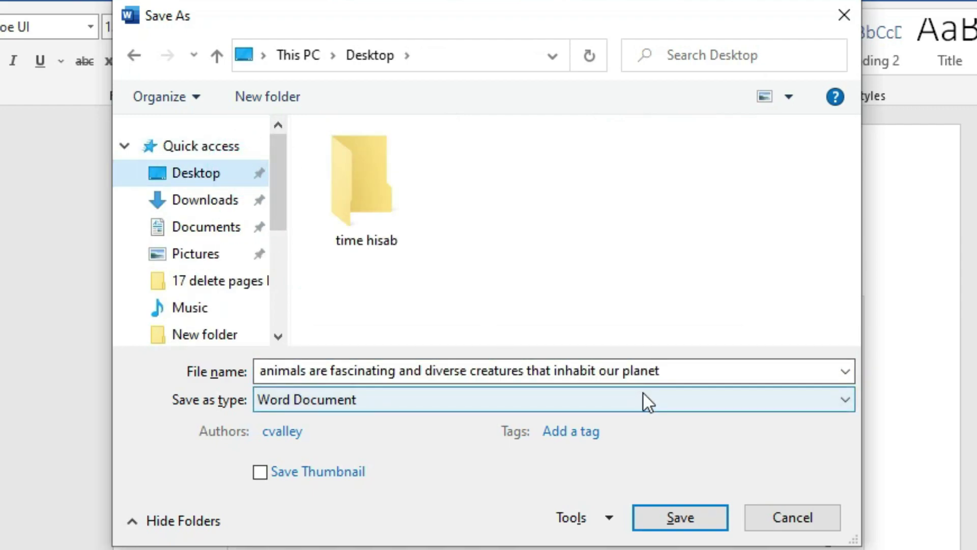
{"action": "left_click", "coordinate": [699, 371]}
{"action": "key", "text": "BackSpace"}
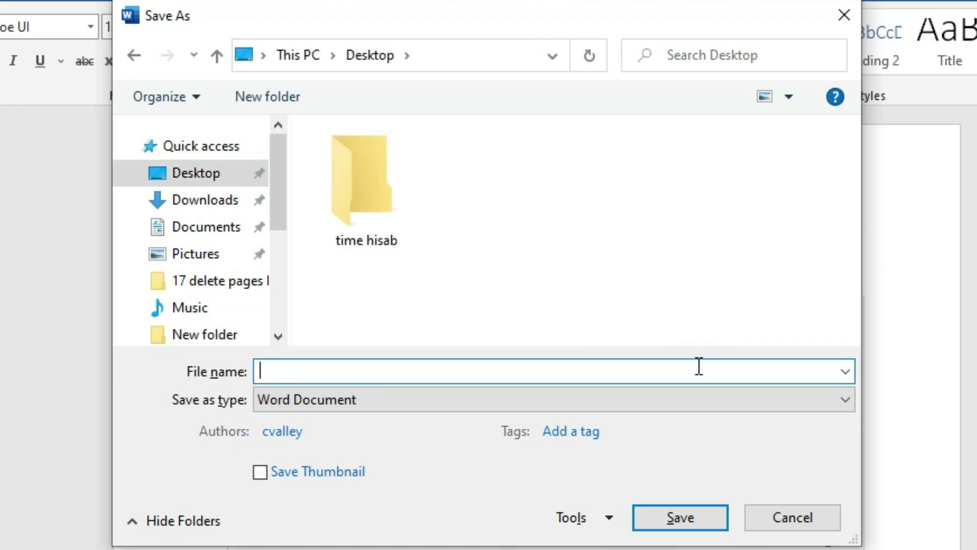
{"action": "type", "text": "provrrt"}
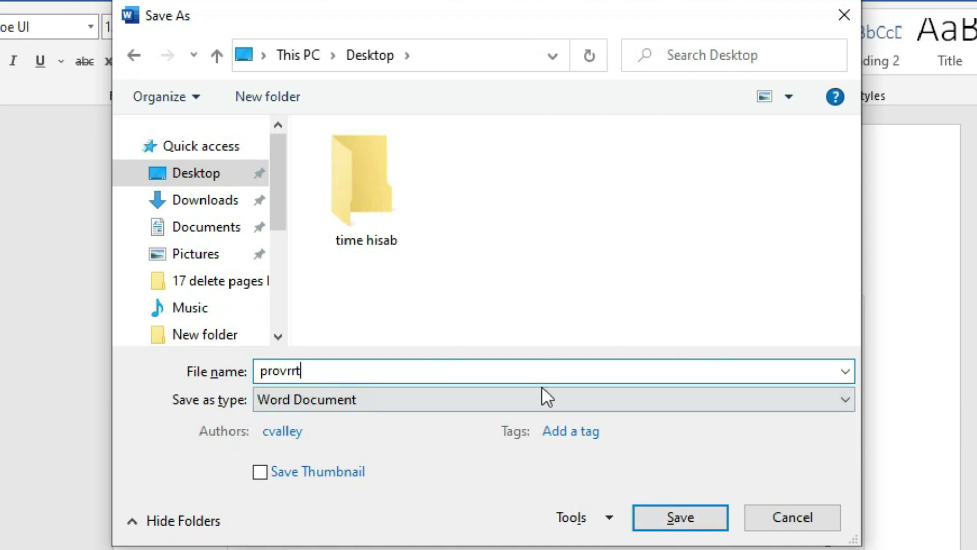
{"action": "left_click", "coordinate": [849, 401]}
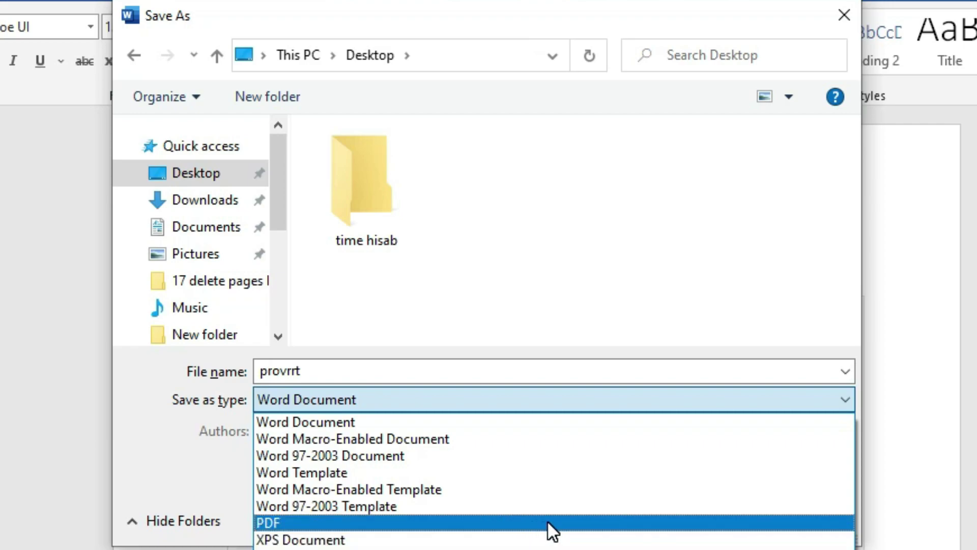
Set the save type to PDF and bring up its publishing options
{"action": "left_click", "coordinate": [551, 524]}
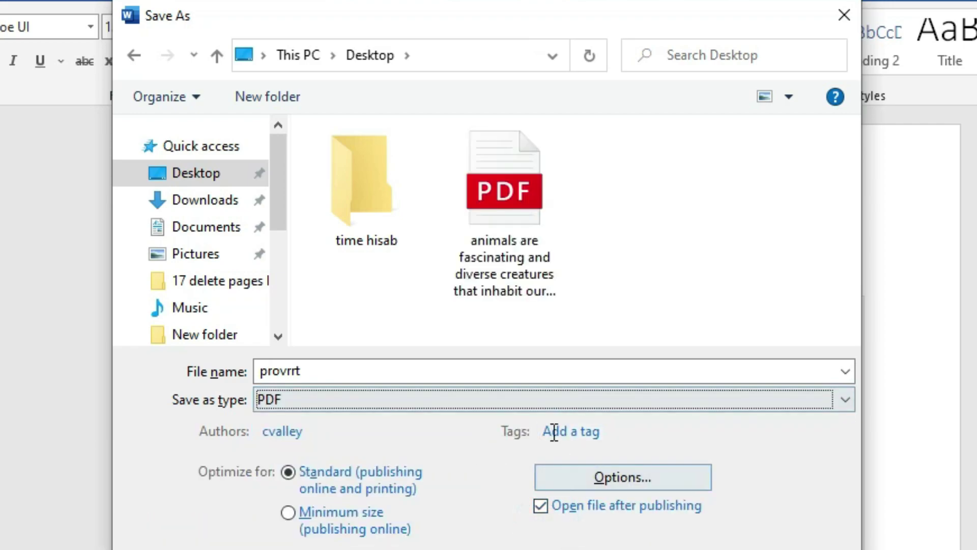
{"action": "left_click", "coordinate": [625, 472]}
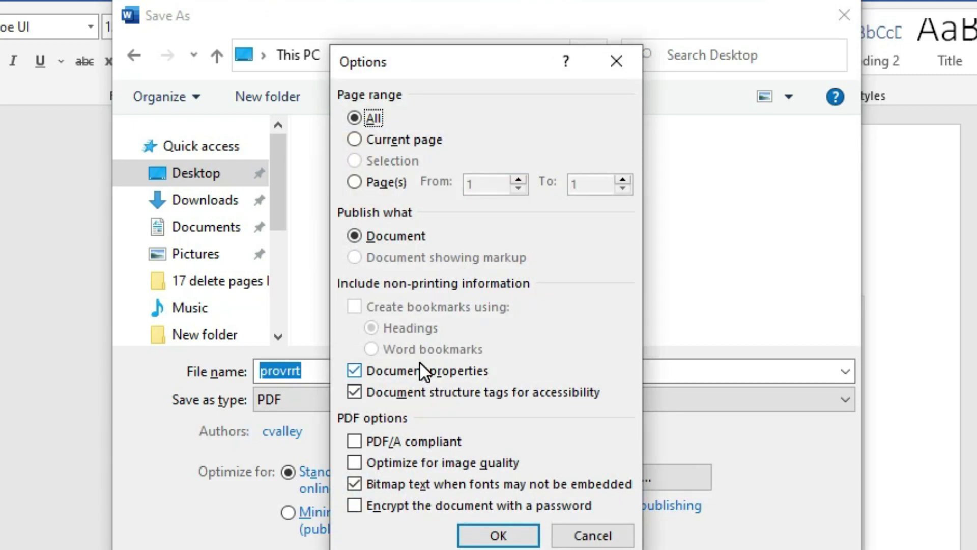
Turn on 'Encrypt the document with a password', confirm the password, and save the PDF
{"action": "left_click", "coordinate": [437, 506]}
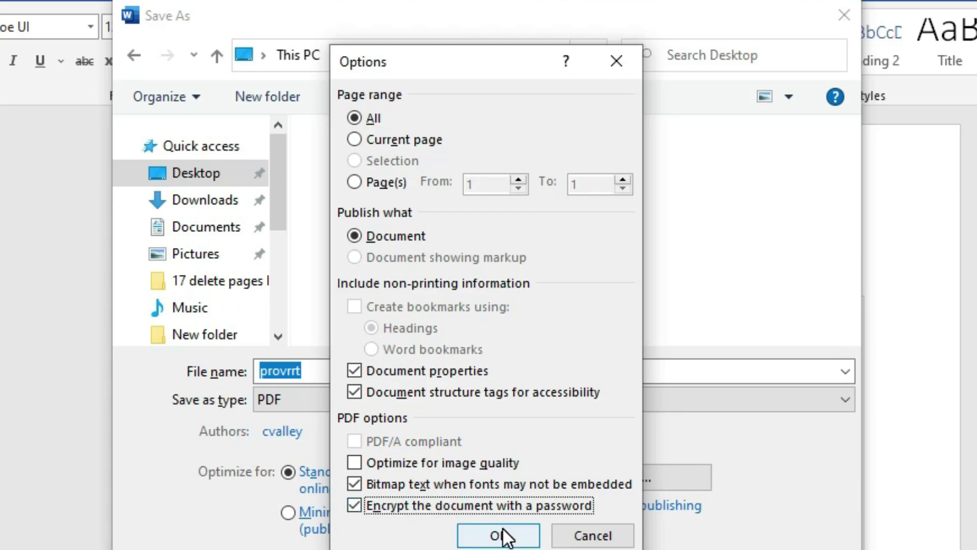
{"action": "left_click", "coordinate": [498, 535]}
{"action": "type", "text": "**"}
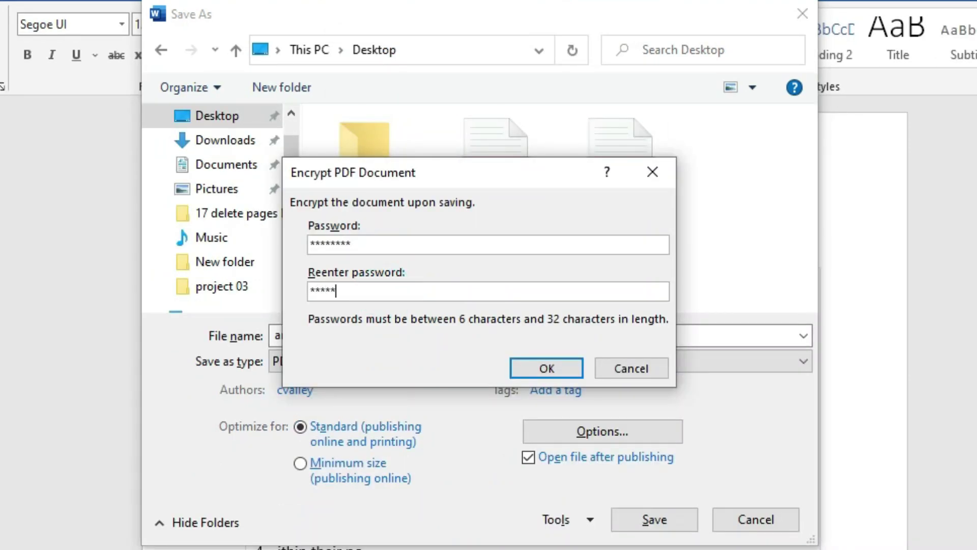
{"action": "type", "text": "***"}
{"action": "left_click", "coordinate": [528, 368]}
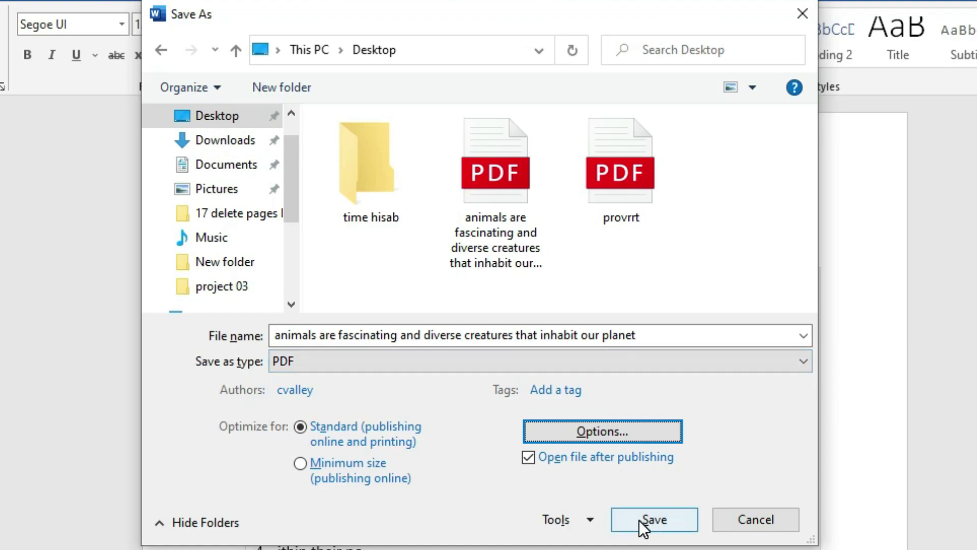
{"action": "left_click", "coordinate": [653, 519]}
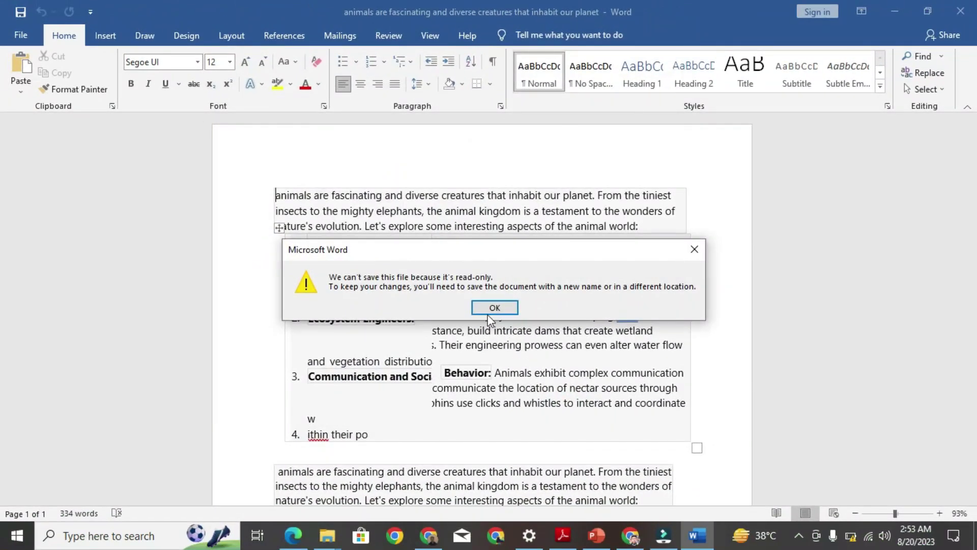
Dismiss the read-only save warning with OK
{"action": "left_click", "coordinate": [495, 308]}
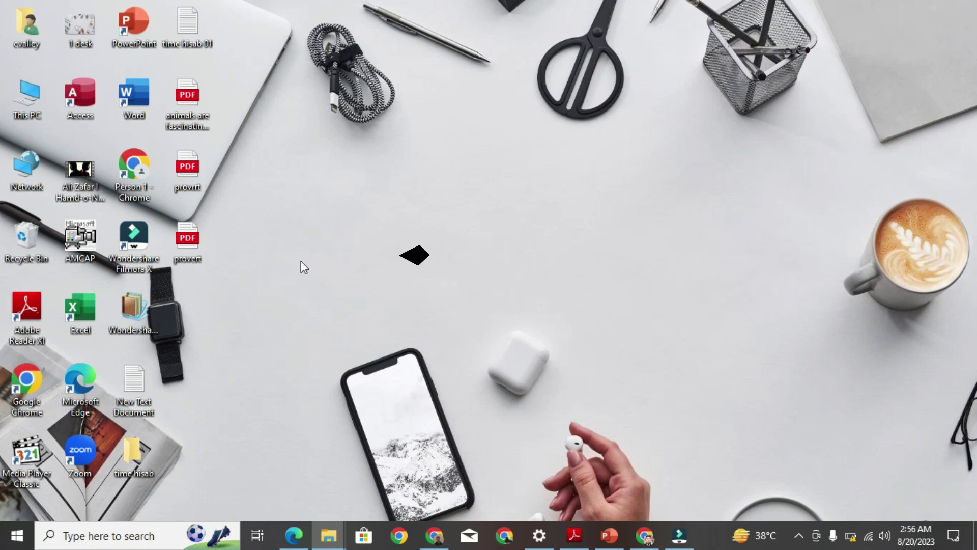
Open provert.pdf in Edge and unlock it by entering the password
{"action": "double_click", "coordinate": [189, 241]}
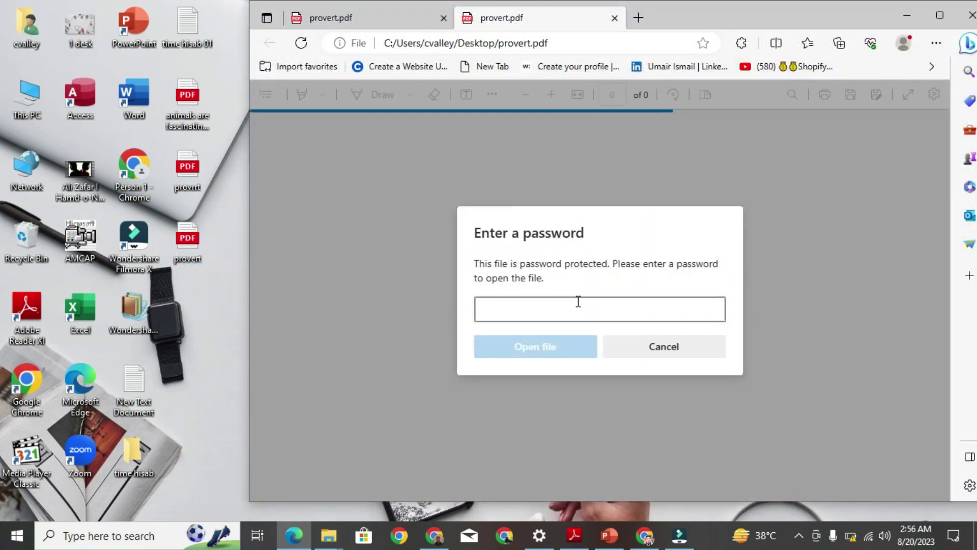
{"action": "left_click", "coordinate": [578, 303]}
{"action": "type", "text": "1"}
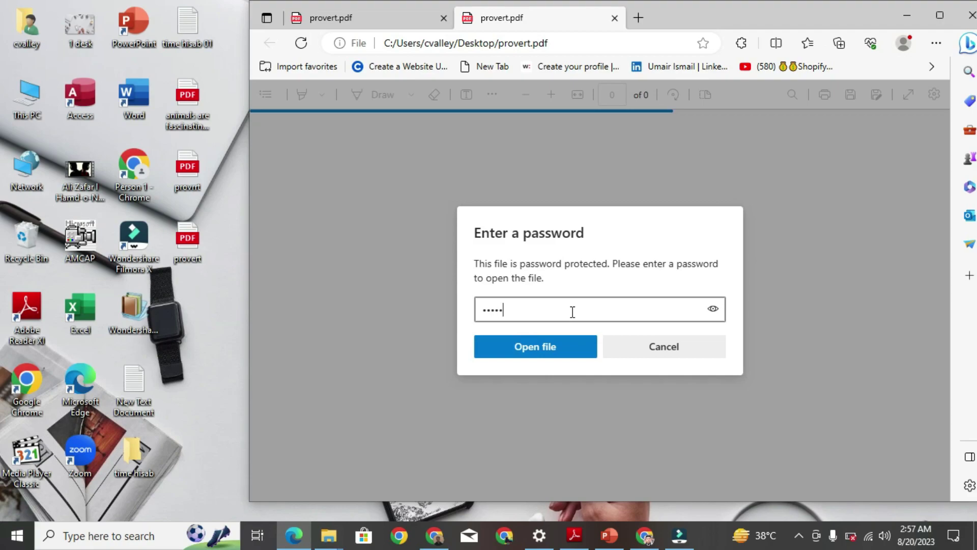
{"action": "type", "text": "6"}
{"action": "key", "text": "Return"}
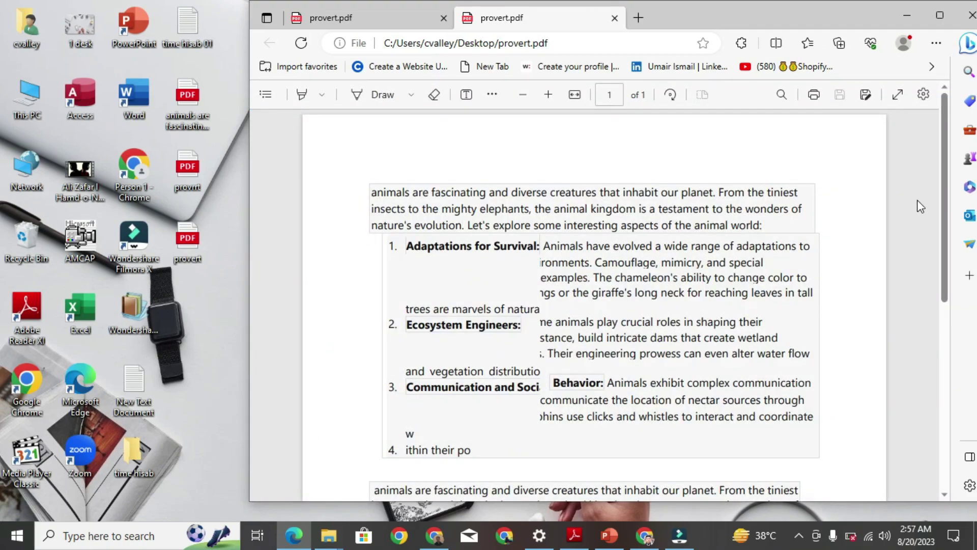